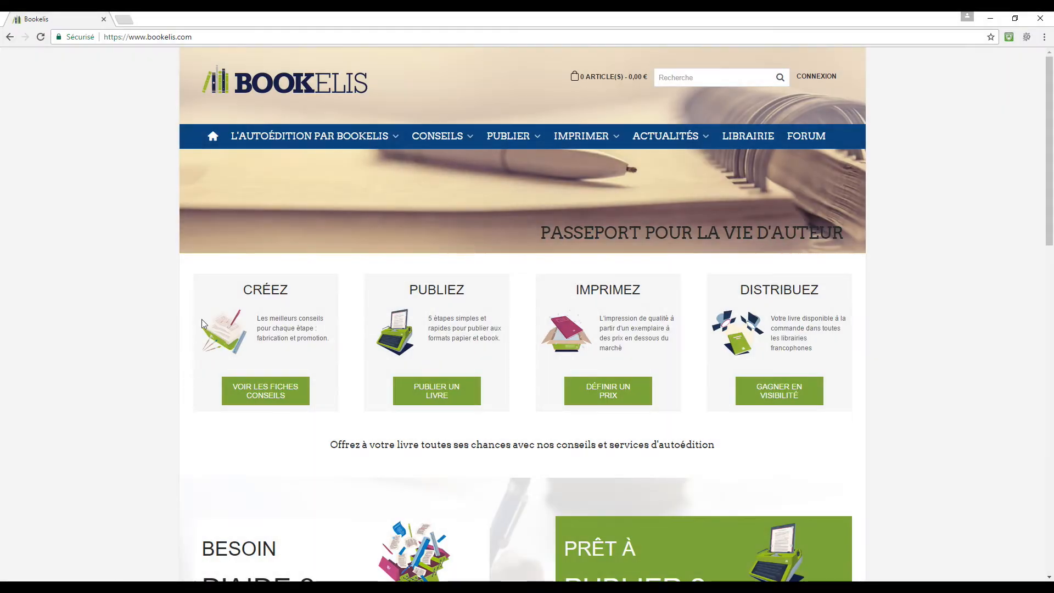
# Open the form for publishing a new ebook and acknowledge the notice that it is reserved for new digital books
pyautogui.click(290, 92)
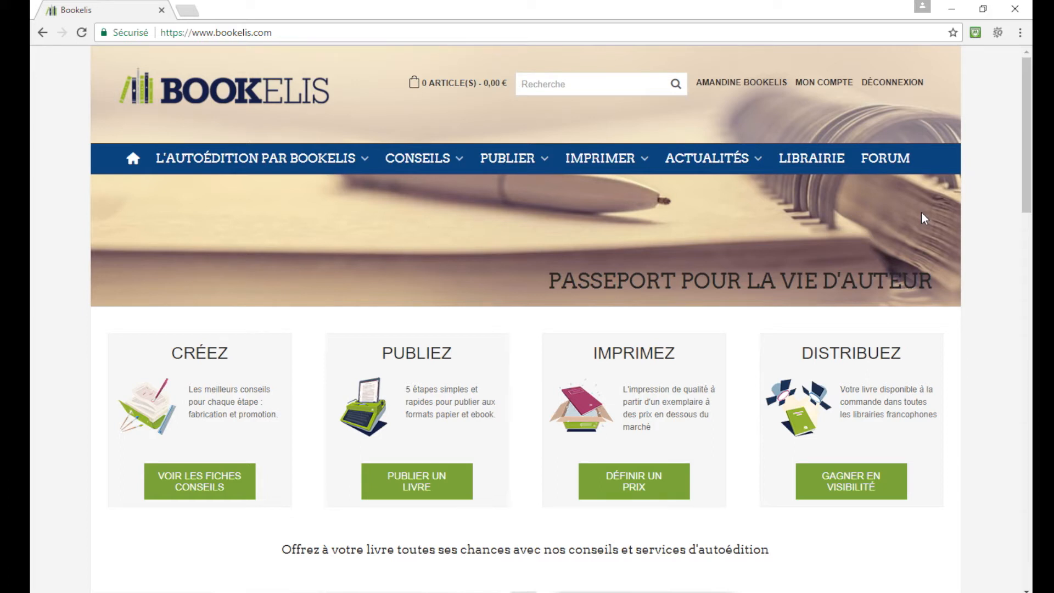
pyautogui.moveTo(513, 159)
pyautogui.click(526, 188)
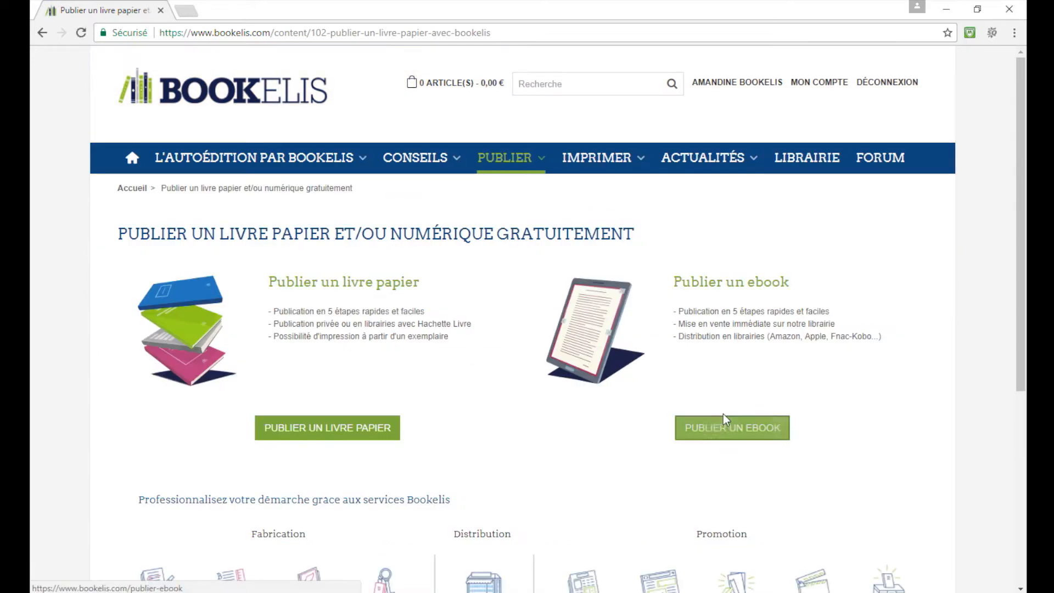
pyautogui.click(733, 427)
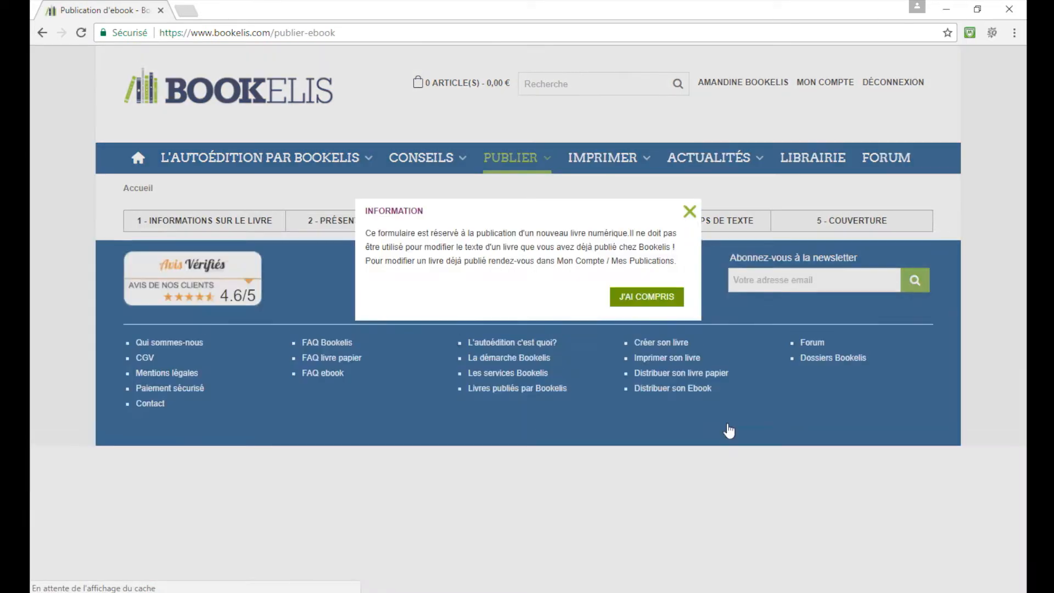
pyautogui.click(635, 305)
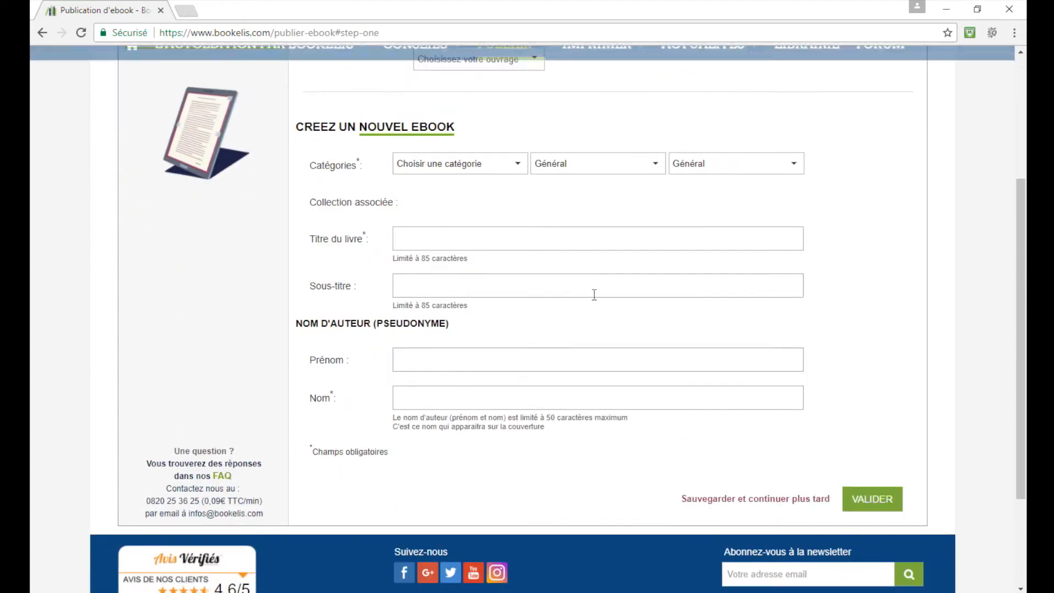
# Set the ebook's main category to INFORMATIQUE and choose a second-level category
pyautogui.click(463, 165)
pyautogui.press('i')
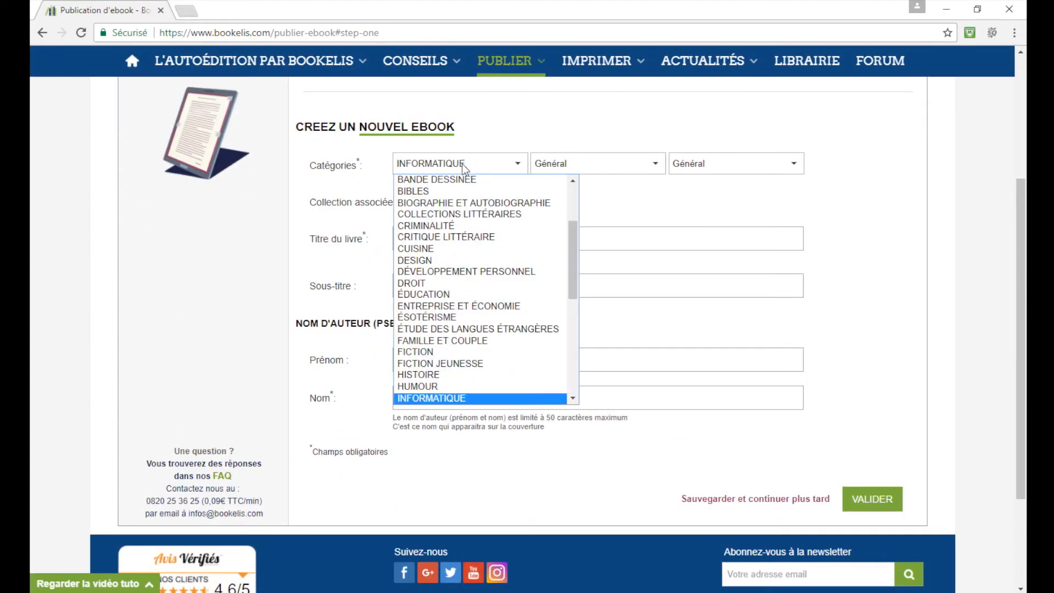
pyautogui.click(450, 399)
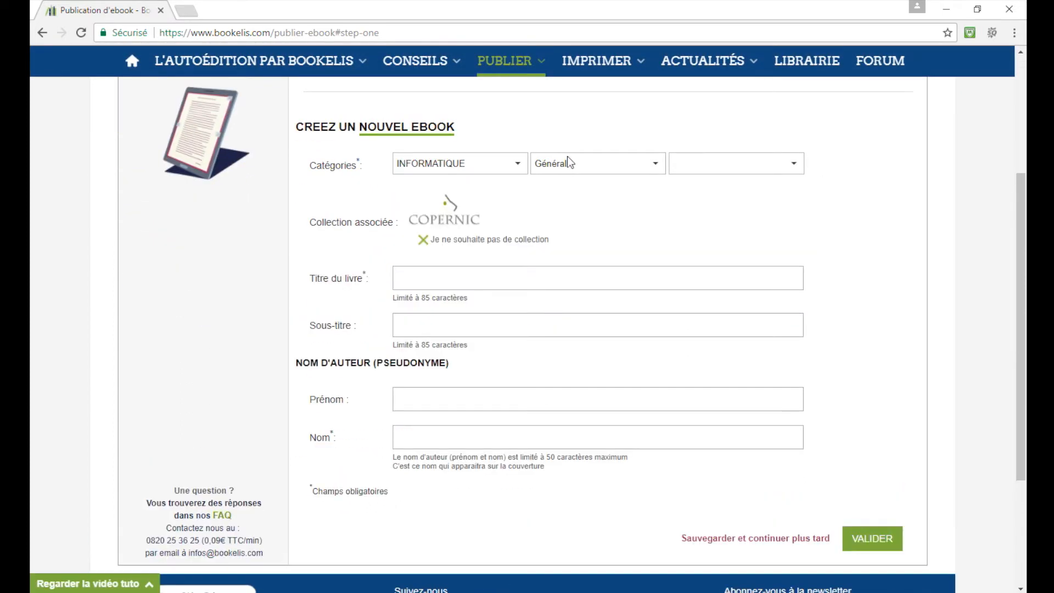
pyautogui.click(568, 163)
pyautogui.click(593, 385)
# Enter the title "Publier son ebook sur Bookelis", subtitle "Le tutoriel" and author surname "Bookelis", and validate the book information
pyautogui.click(445, 279)
pyautogui.write('Publier son ebook sur Bookelis')
pyautogui.click(475, 324)
pyautogui.write('Le tutoriel')
pyautogui.click(481, 439)
pyautogui.write('Bookelis')
pyautogui.click(855, 533)
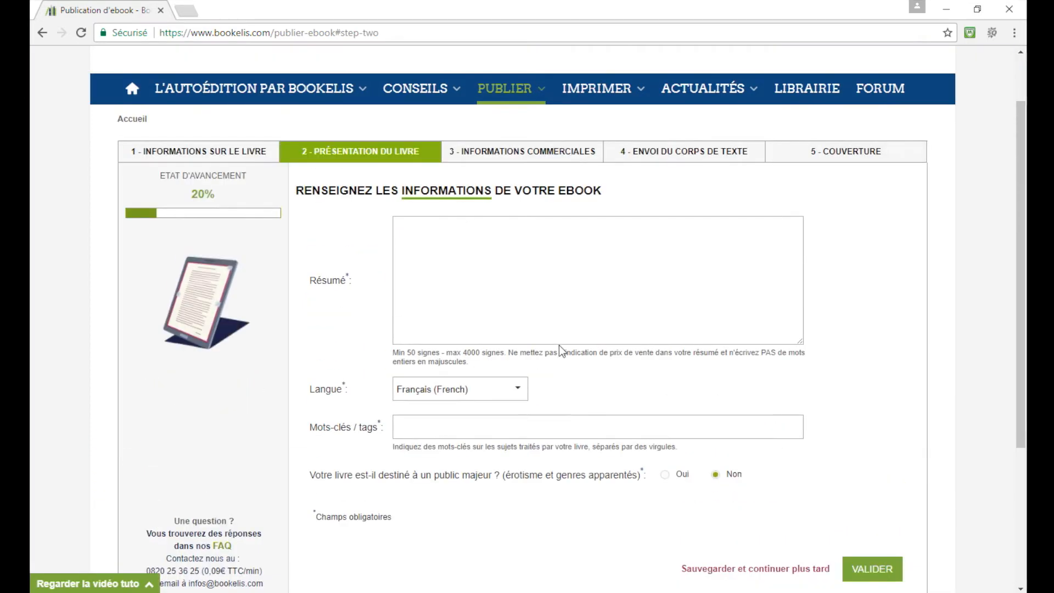
# Write the summary "Publiez facilement et gratuitement votre ebook sur Bookelis."
pyautogui.click(577, 250)
pyautogui.write('Publiez facilement ')
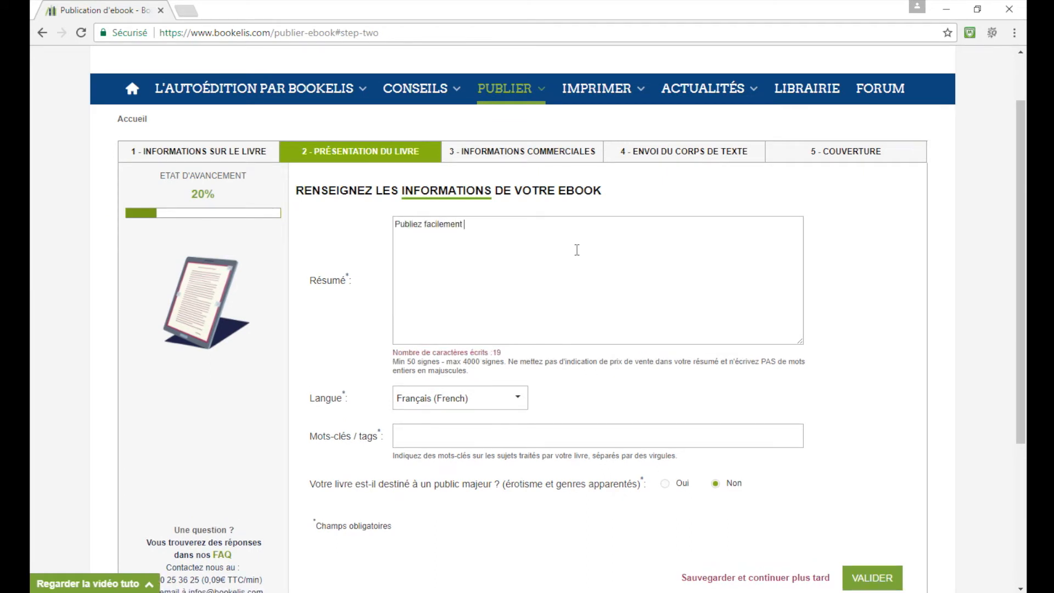
pyautogui.write('et gratuitement votre ebook sur Boo')
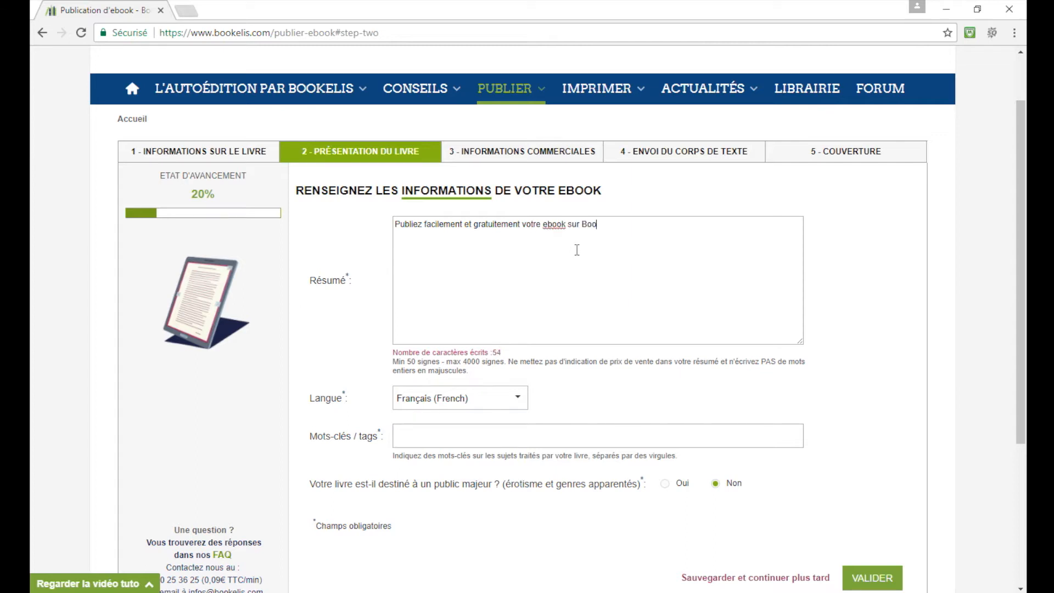
pyautogui.write('kelis.')
# Enter the keywords "conseils, ebook, autoédition" and validate the book presentation
pyautogui.scroll(-2, 515, 312)
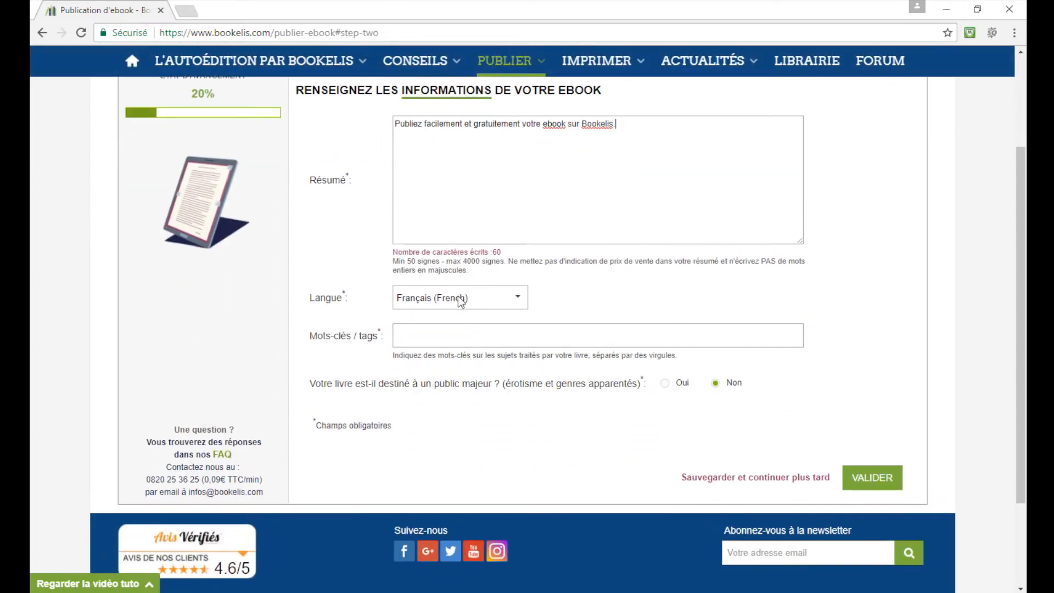
pyautogui.write('conseils, ebook, autoédition')
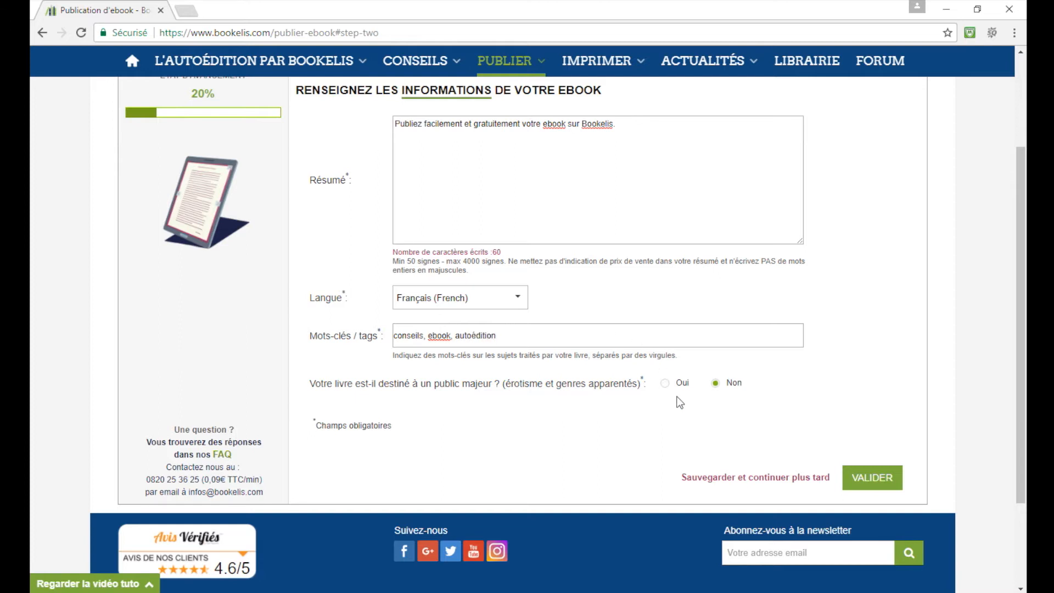
pyautogui.click(865, 479)
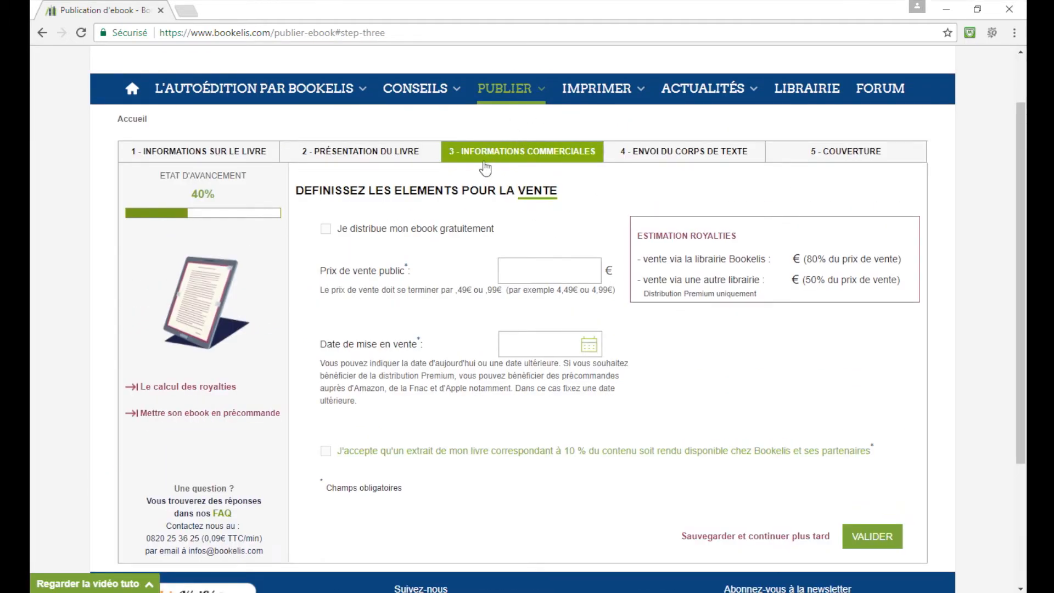
# Try a public sale price of 2.99 € and replace it by choosing free distribution of the ebook
pyautogui.click(523, 265)
pyautogui.write('2.99')
pyautogui.click(331, 228)
# Set the sale date to 21/07/2017, accept the 10 % extract and validate the commercial information
pyautogui.scroll(-2, 436, 269)
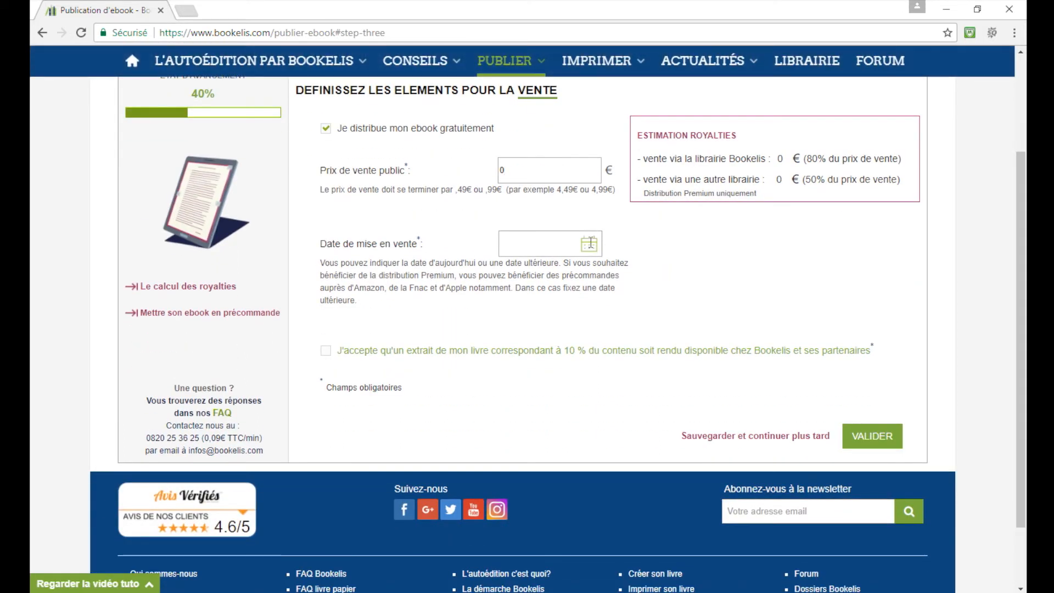
pyautogui.click(589, 244)
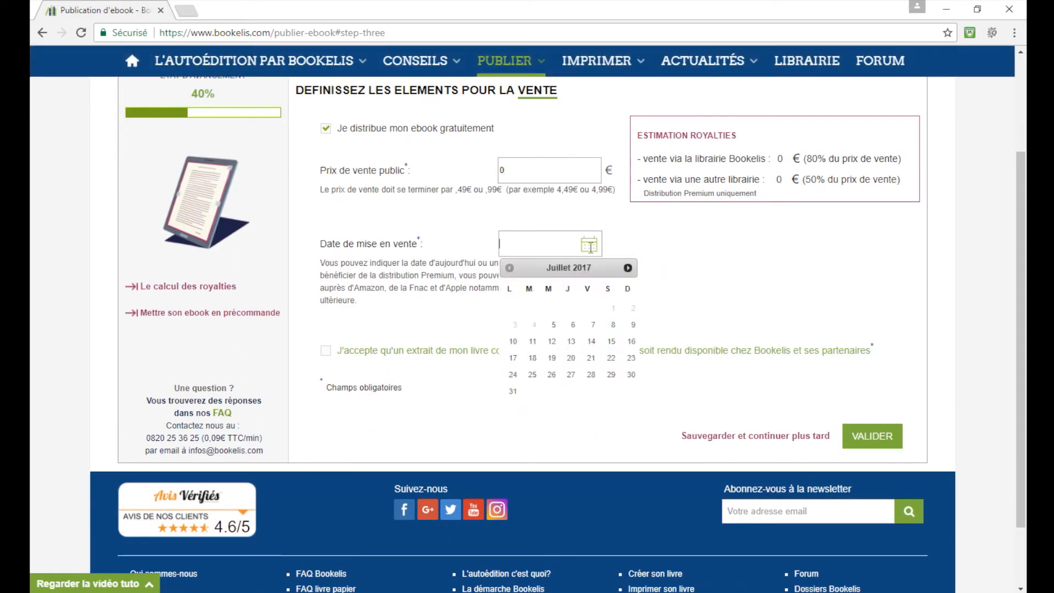
pyautogui.click(590, 357)
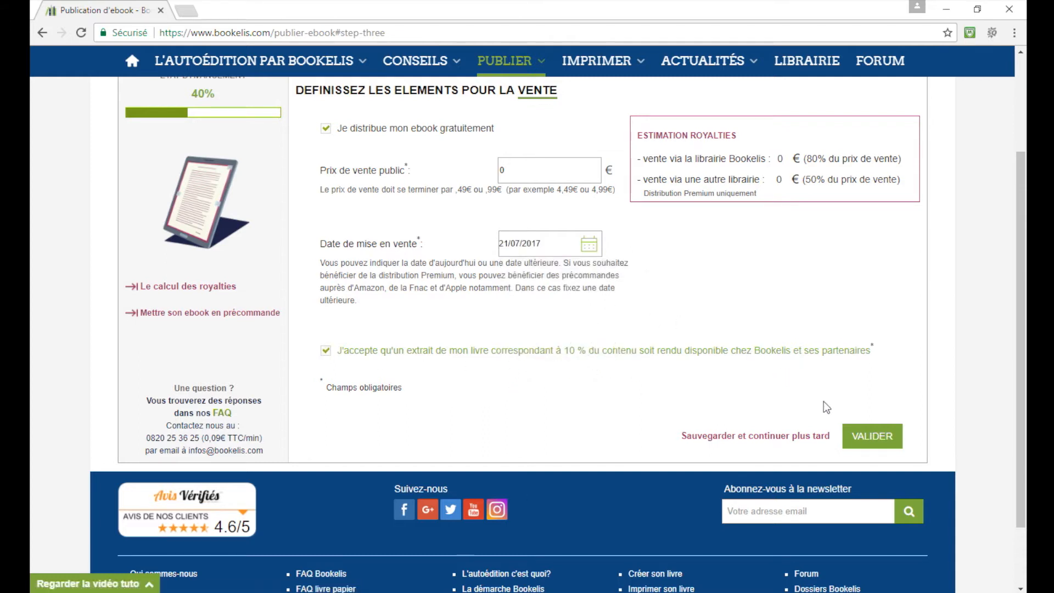
pyautogui.click(866, 436)
# Upload the Word file "Mon manuscrit" from Bureau as the ebook's body text and validate it
pyautogui.scroll(3, 416, 325)
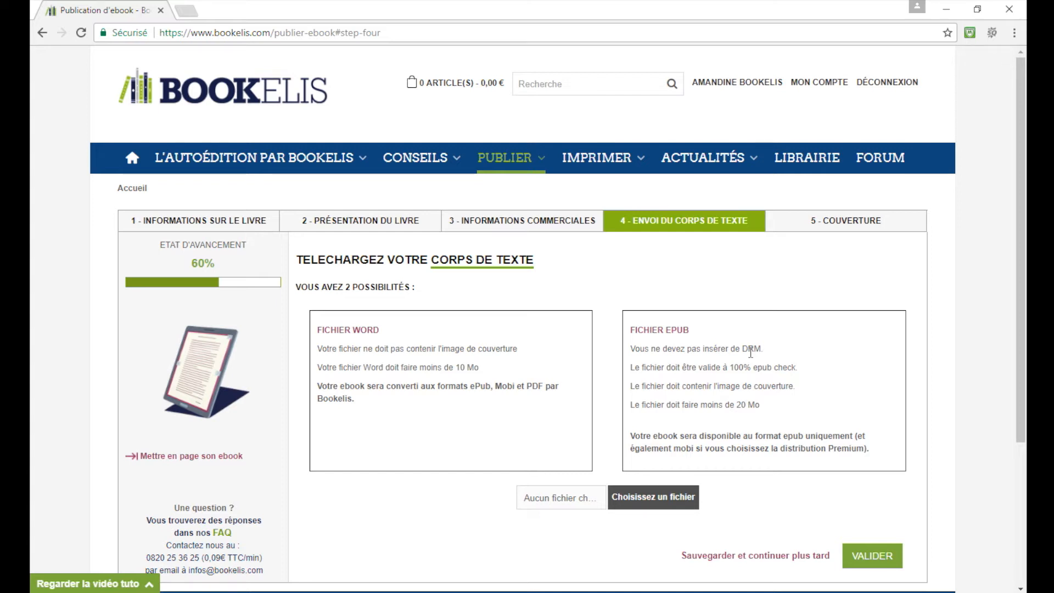
pyautogui.click(688, 499)
pyautogui.click(420, 109)
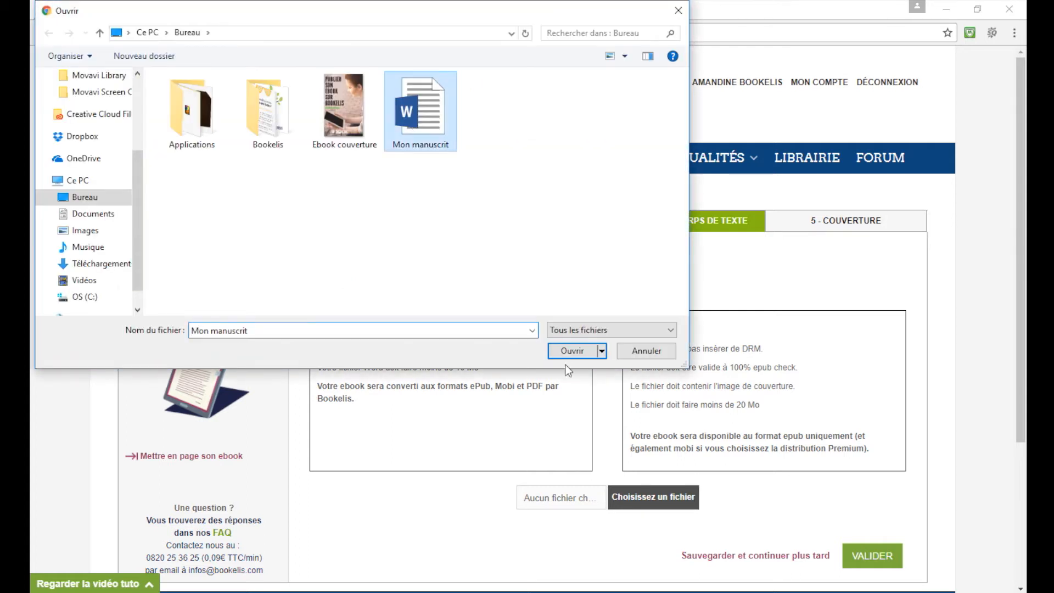
pyautogui.click(569, 345)
pyautogui.scroll(-2, 496, 383)
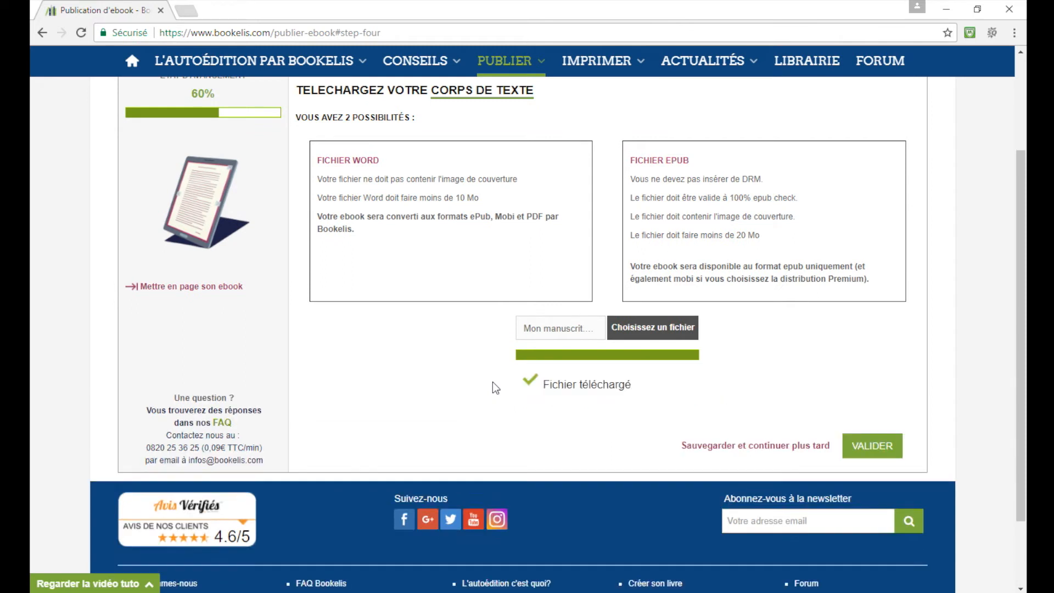
pyautogui.click(870, 447)
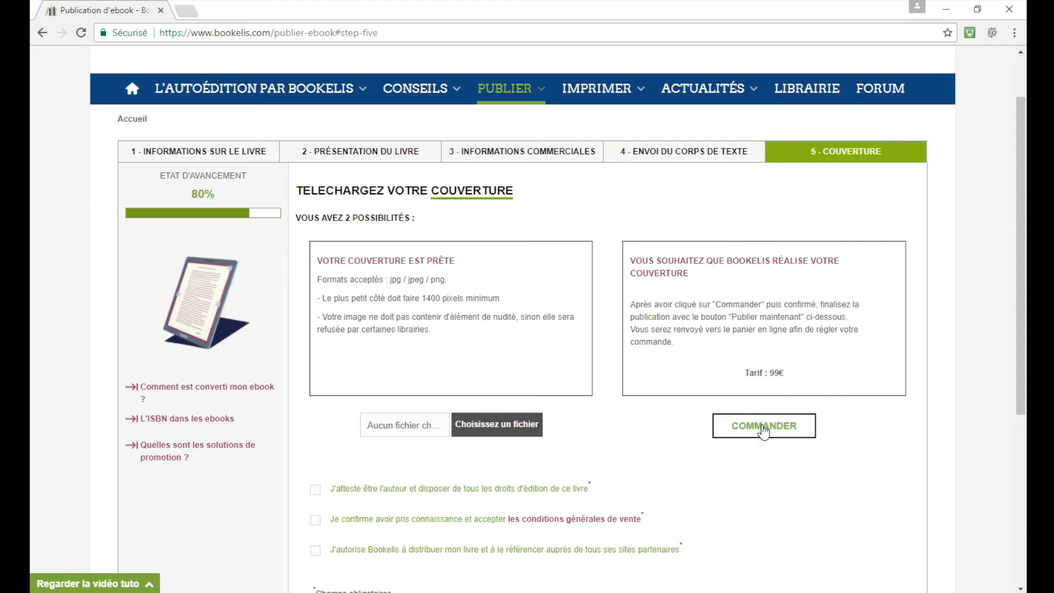
# Upload the image "Ebook couverture" from Bureau as the ebook's ready-made cover
pyautogui.click(506, 428)
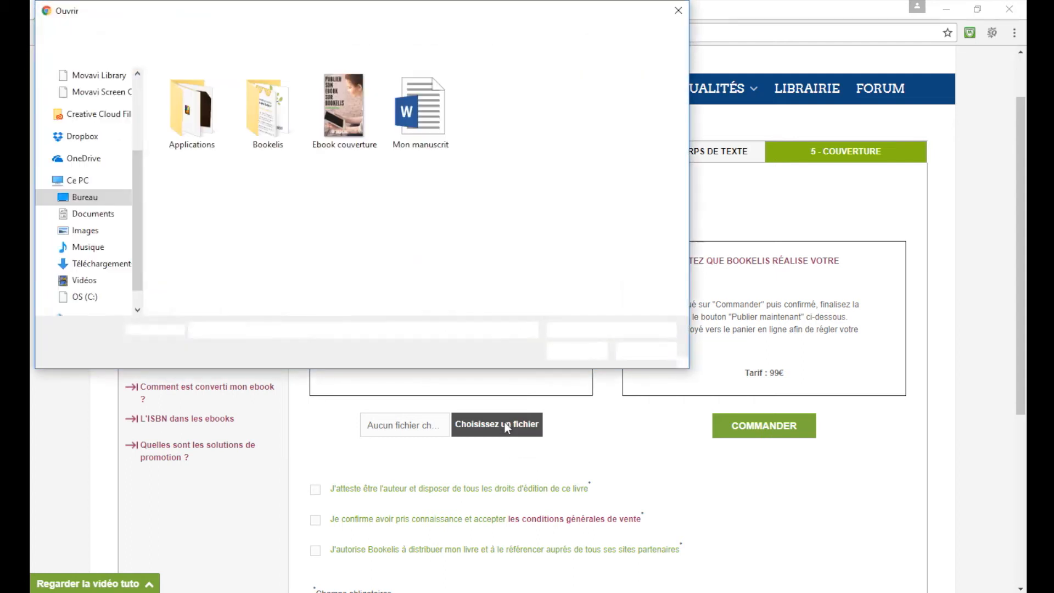
pyautogui.click(366, 103)
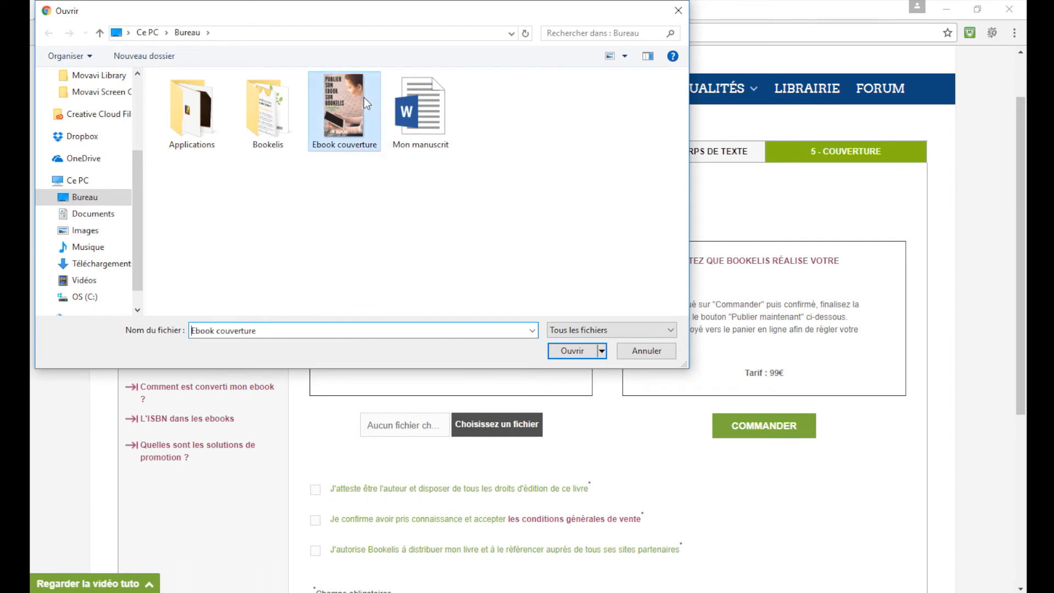
pyautogui.click(575, 353)
pyautogui.scroll(-3, 579, 357)
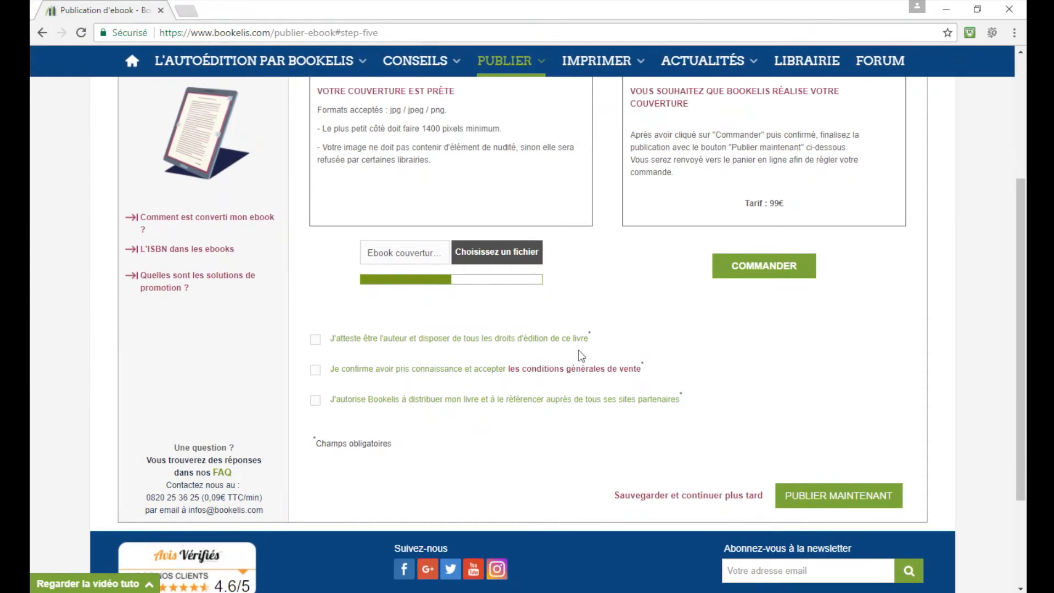
pyautogui.scroll(1, 581, 356)
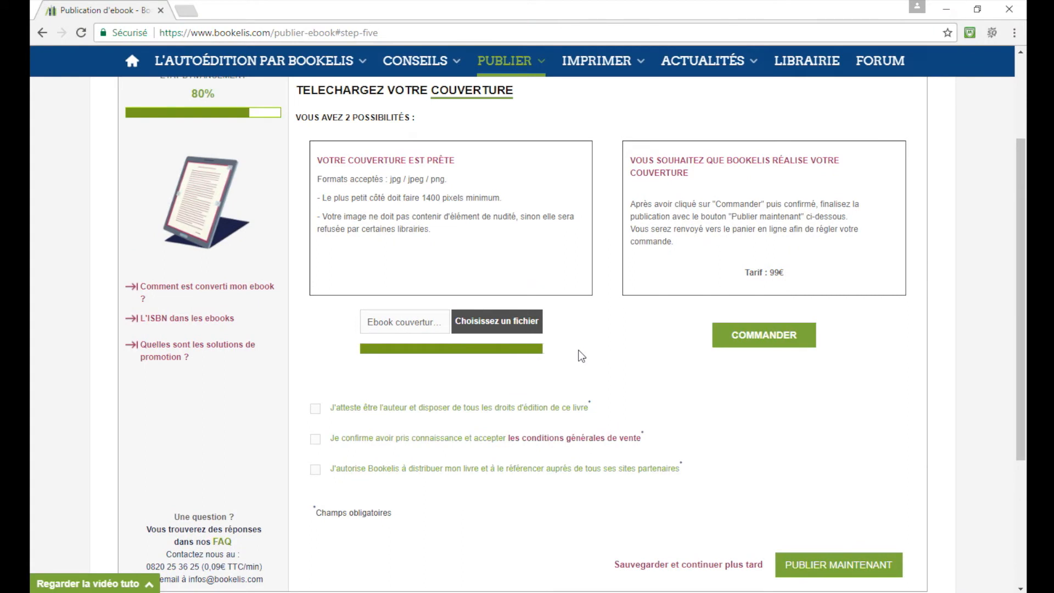
# Check the uploaded cover by opening its downloaded image, and close the image viewer
pyautogui.click(434, 424)
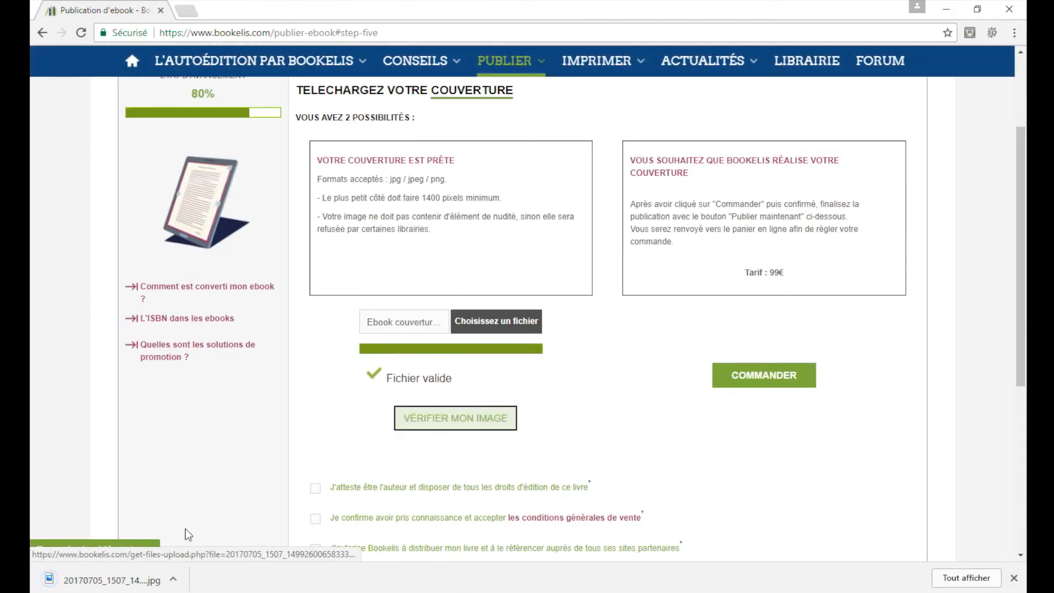
pyautogui.click(137, 580)
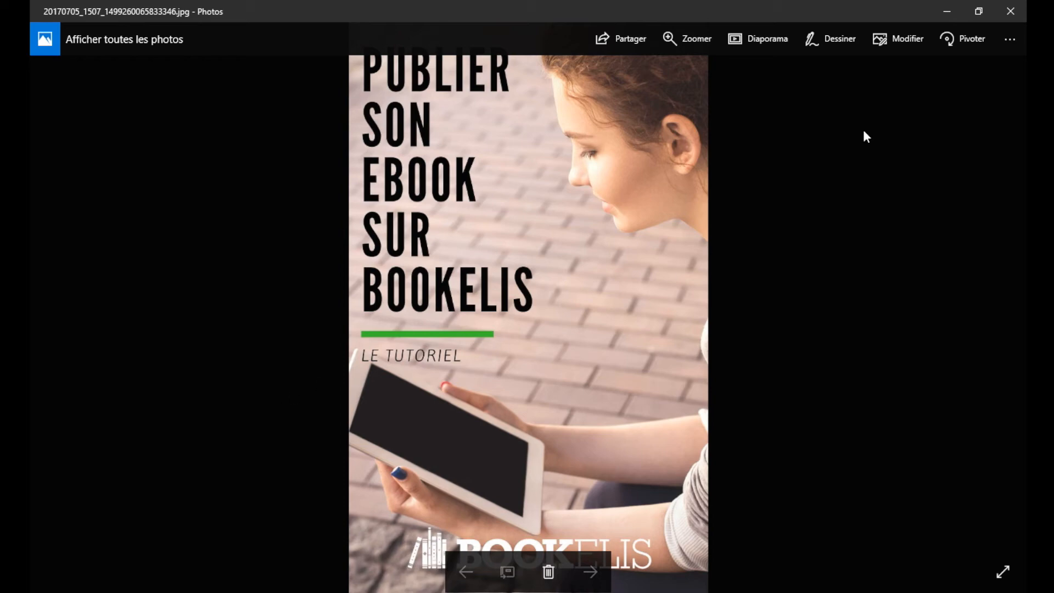
pyautogui.click(1010, 11)
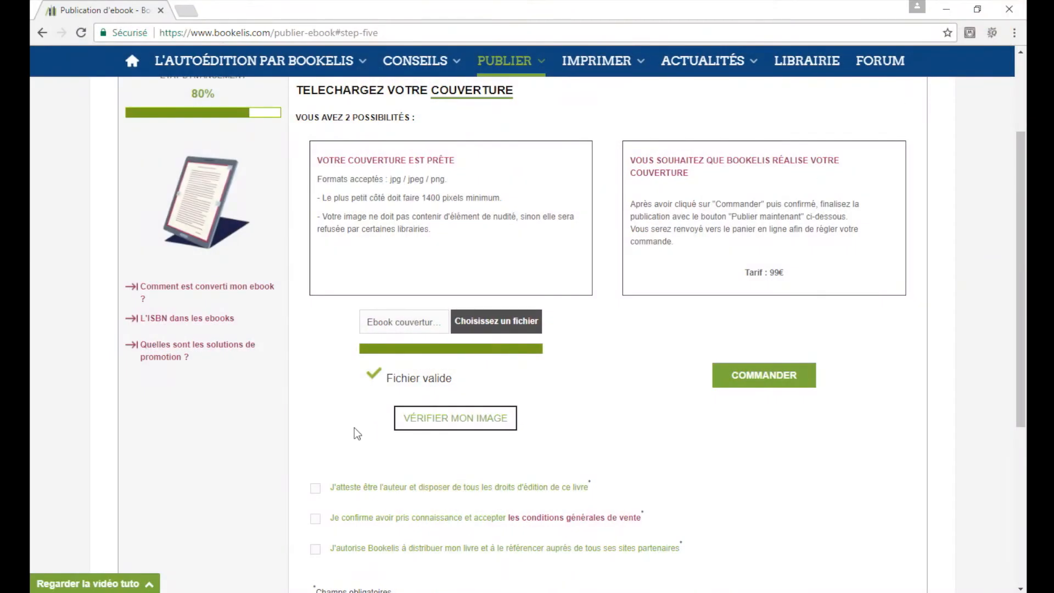
# Accept the authorship, general terms of sale and distribution declarations, and publish the ebook
pyautogui.scroll(-3, 336, 371)
pyautogui.click(315, 350)
pyautogui.click(315, 380)
pyautogui.click(316, 411)
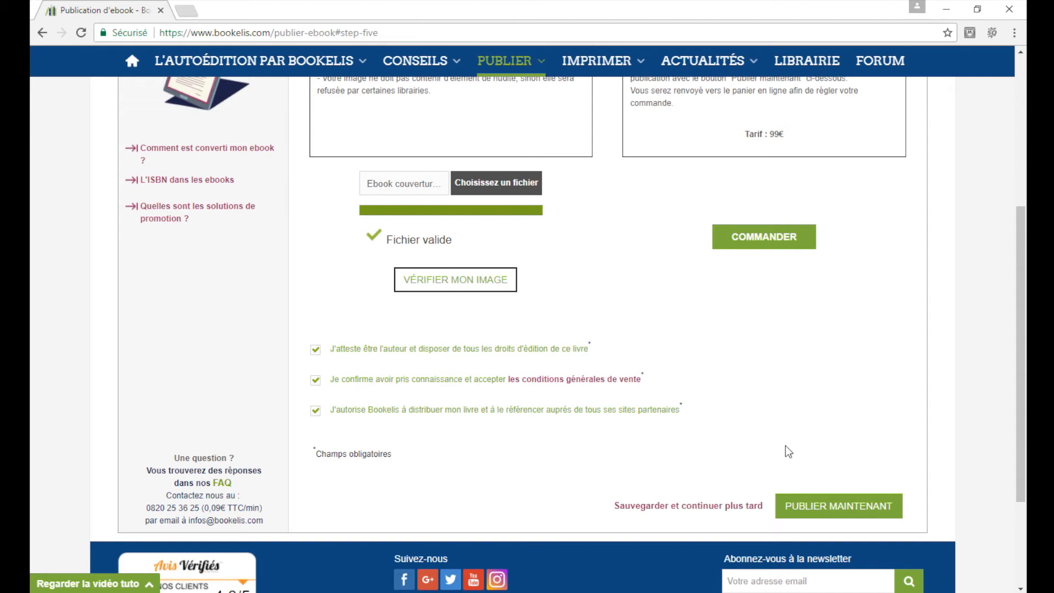
pyautogui.click(805, 505)
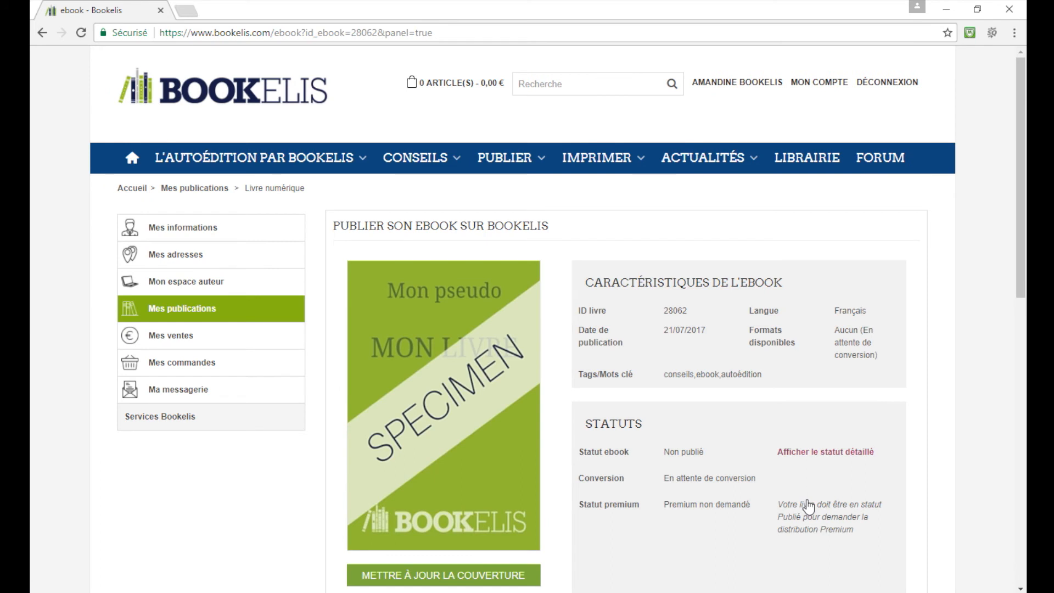
# Examine the ebook's detailed publication status and return to its overview page
pyautogui.scroll(-3, 816, 485)
pyautogui.click(821, 286)
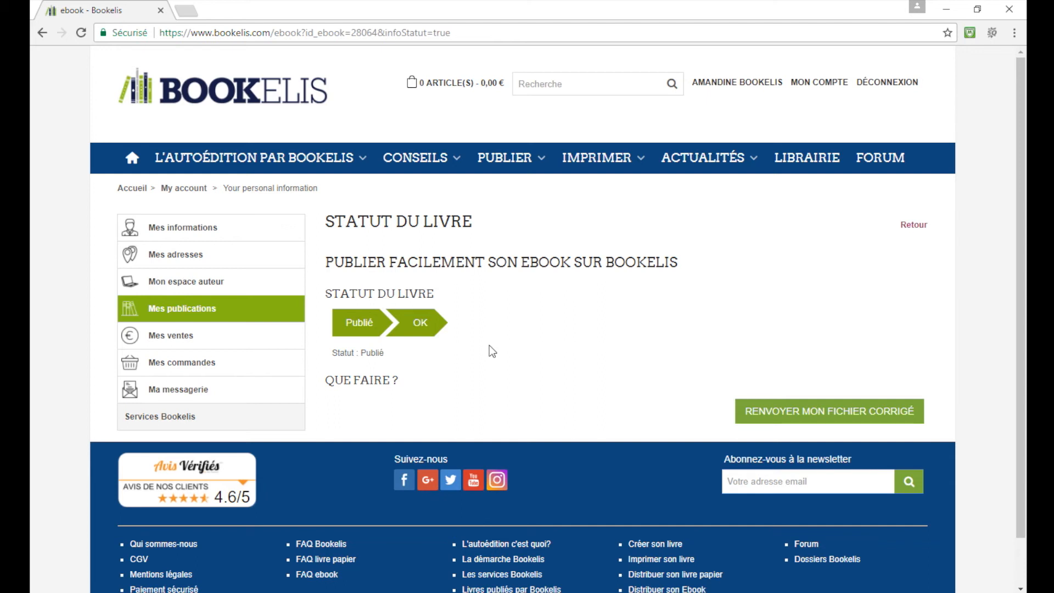
pyautogui.click(35, 33)
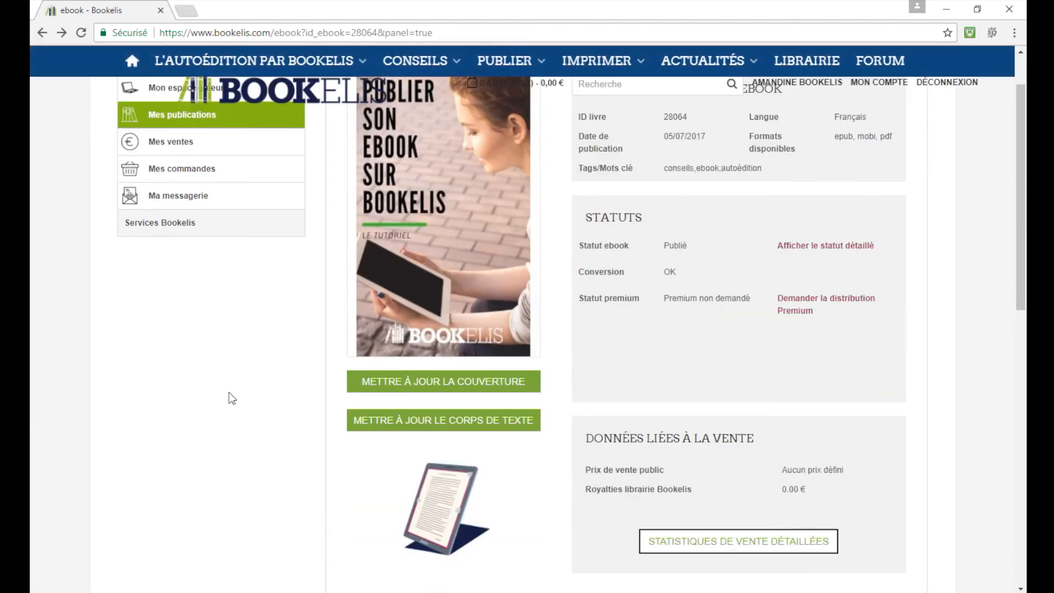
# Download the ebook's ePub version and open it in Adobe Digital Editions
pyautogui.scroll(-4, 229, 392)
pyautogui.scroll(-3, 229, 392)
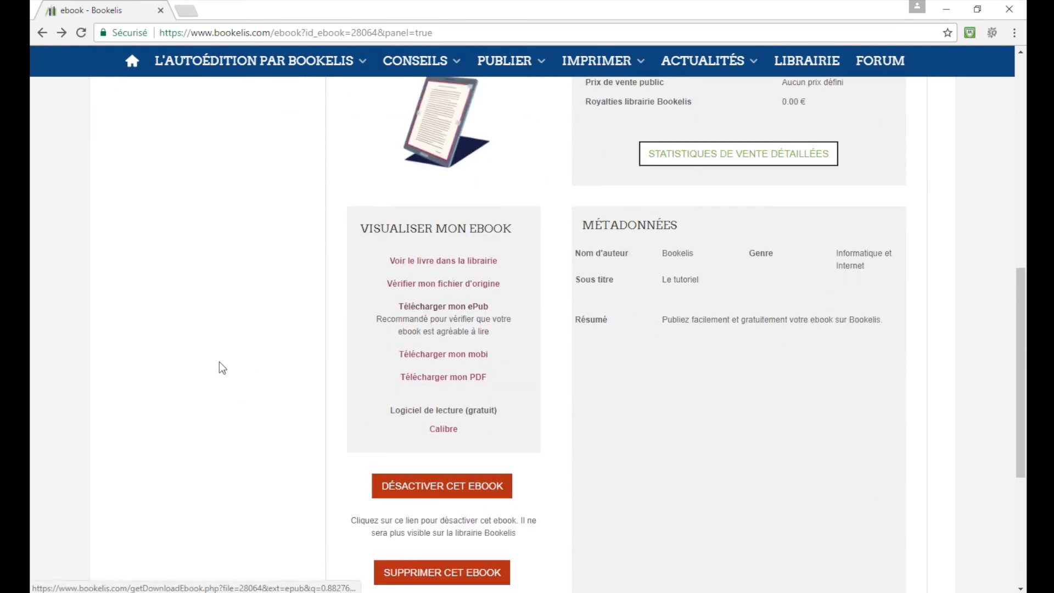
pyautogui.click(122, 579)
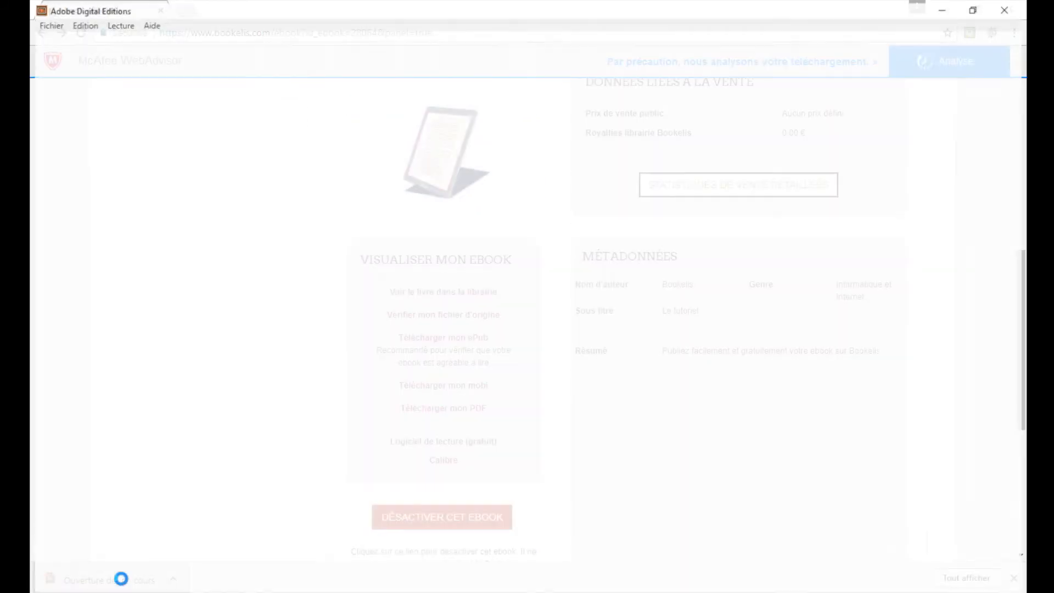
# Page through the ePub to examine its table of contents and chapter layout
pyautogui.scroll(-3, 249, 390)
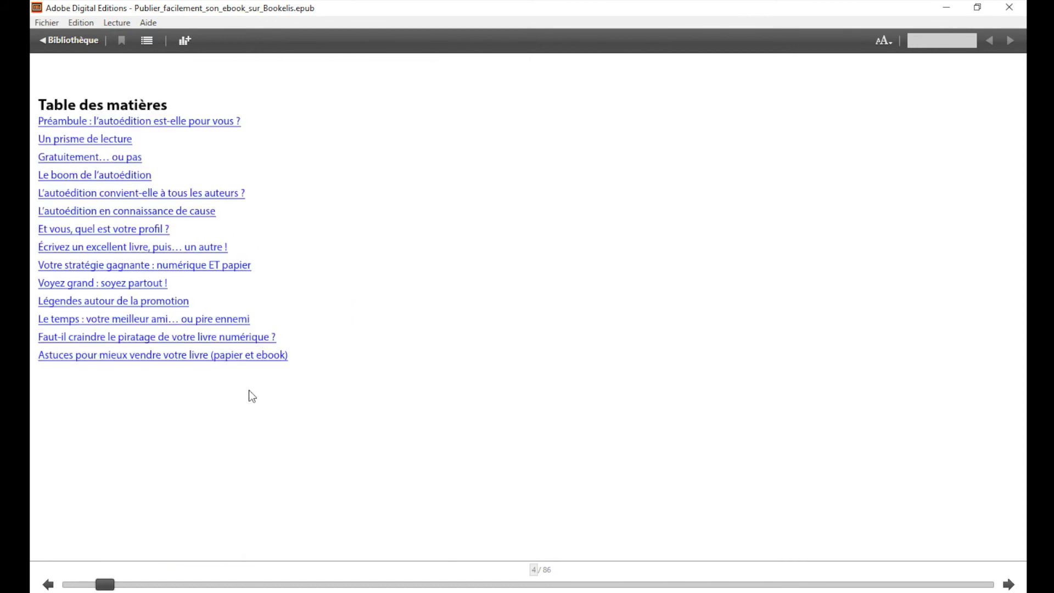
pyautogui.scroll(-6, 248, 391)
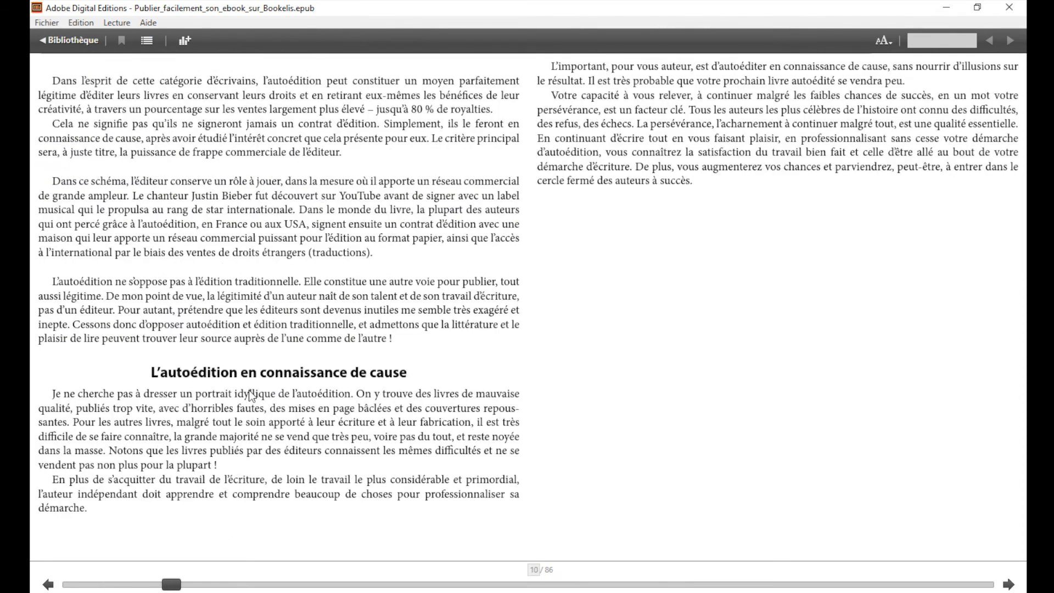
pyautogui.scroll(-5, 251, 394)
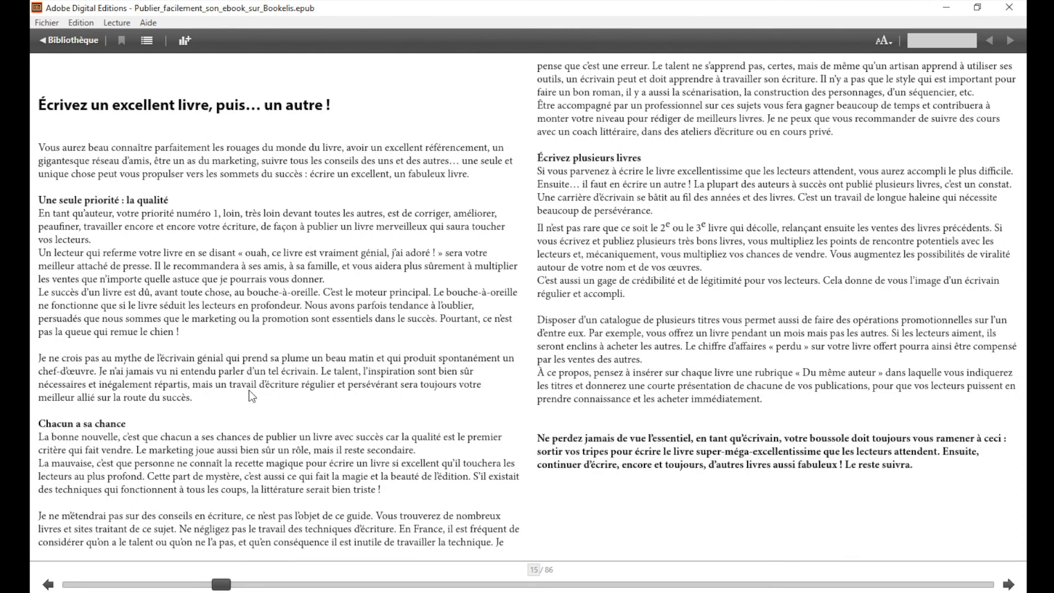
# Close Adobe Digital Editions and open the Premium distribution request for the published ebook on Bookelis
pyautogui.scroll(-3, 249, 390)
pyautogui.click(1009, 8)
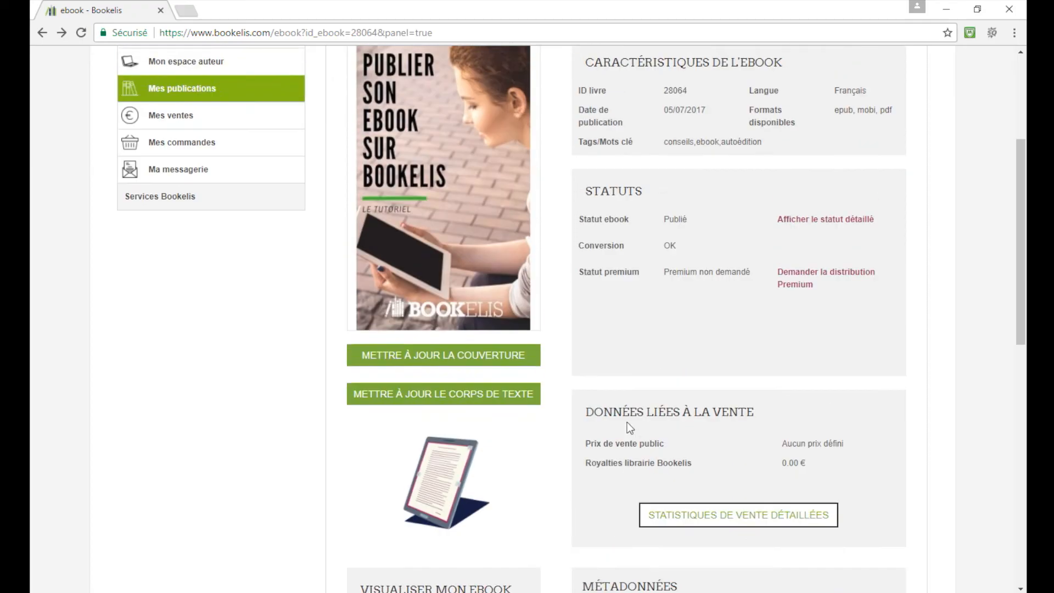
pyautogui.scroll(1, 626, 424)
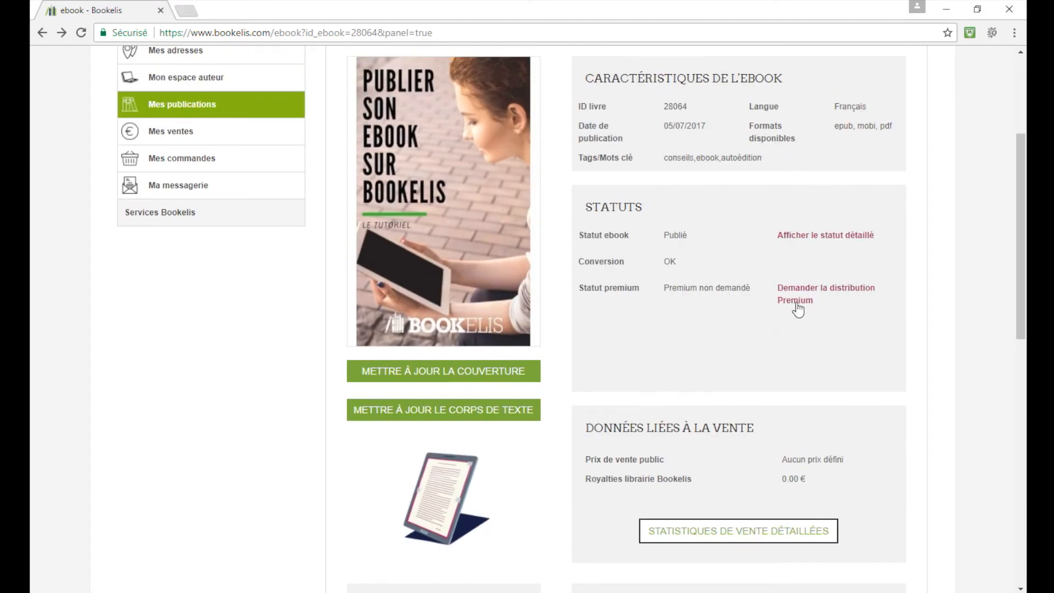
pyautogui.click(796, 302)
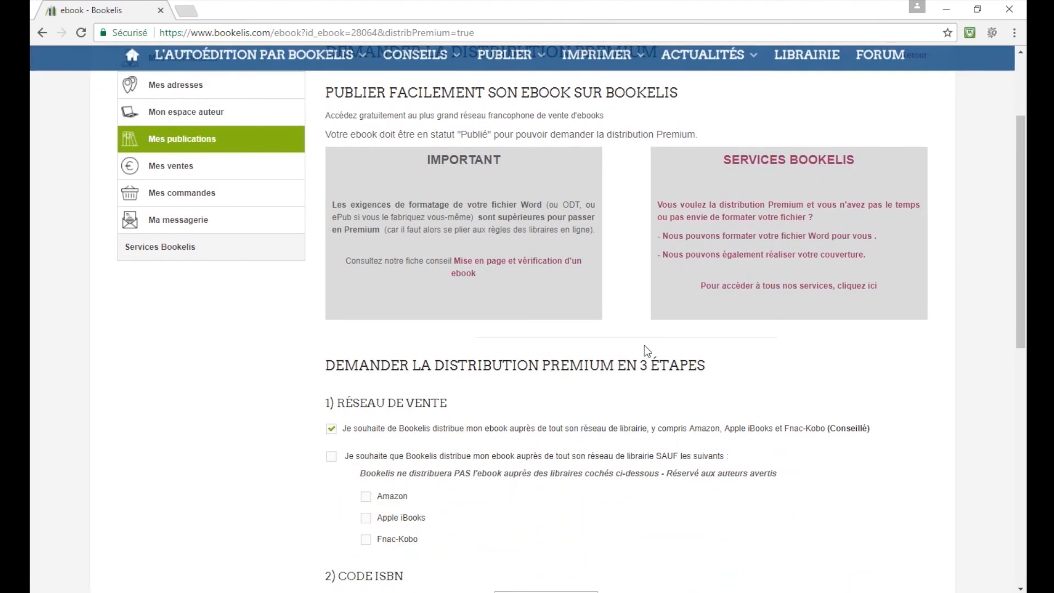
# Try excluding Amazon and Apple iBooks from the sales network, and return to distribution through the entire bookstore network
pyautogui.scroll(-5, 647, 350)
pyautogui.click(331, 179)
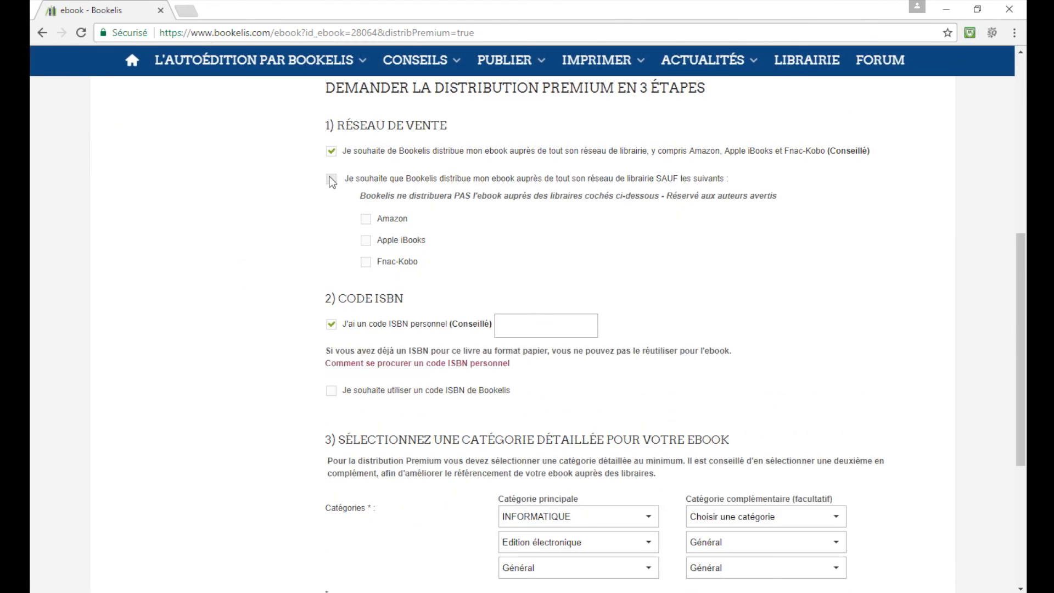
pyautogui.click(366, 218)
pyautogui.click(365, 240)
pyautogui.click(338, 157)
# Choose to use an ISBN code supplied by Bookelis instead of a personal one for the ebook
pyautogui.scroll(-1, 335, 263)
pyautogui.click(331, 322)
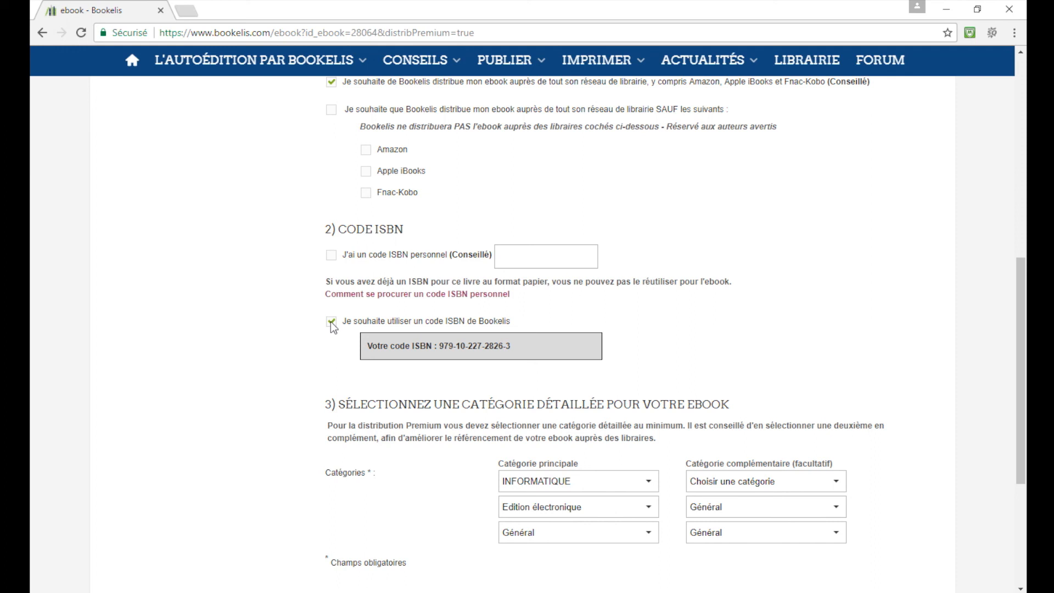
pyautogui.scroll(-4, 333, 327)
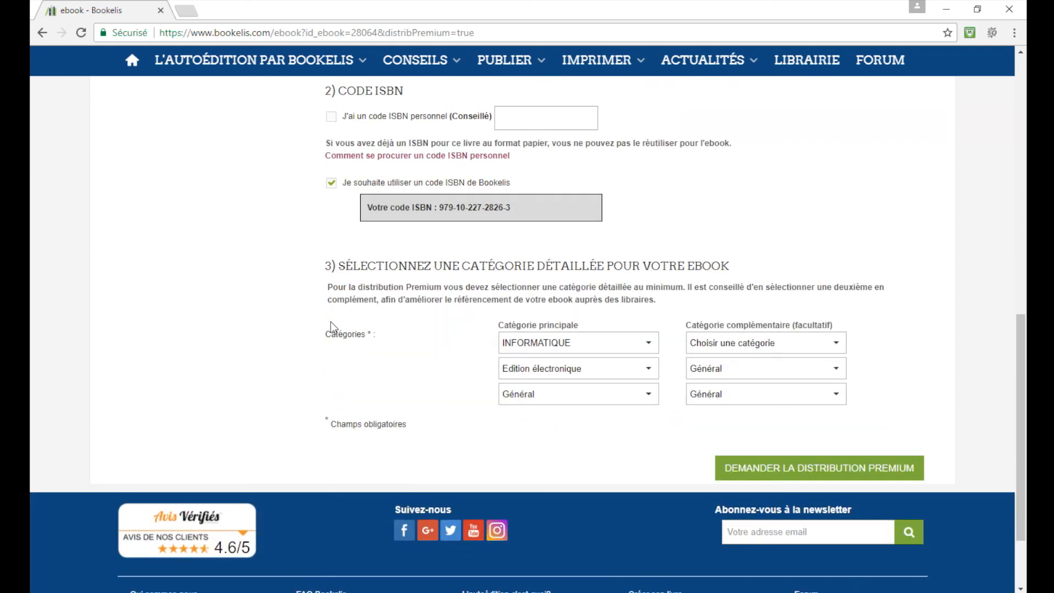